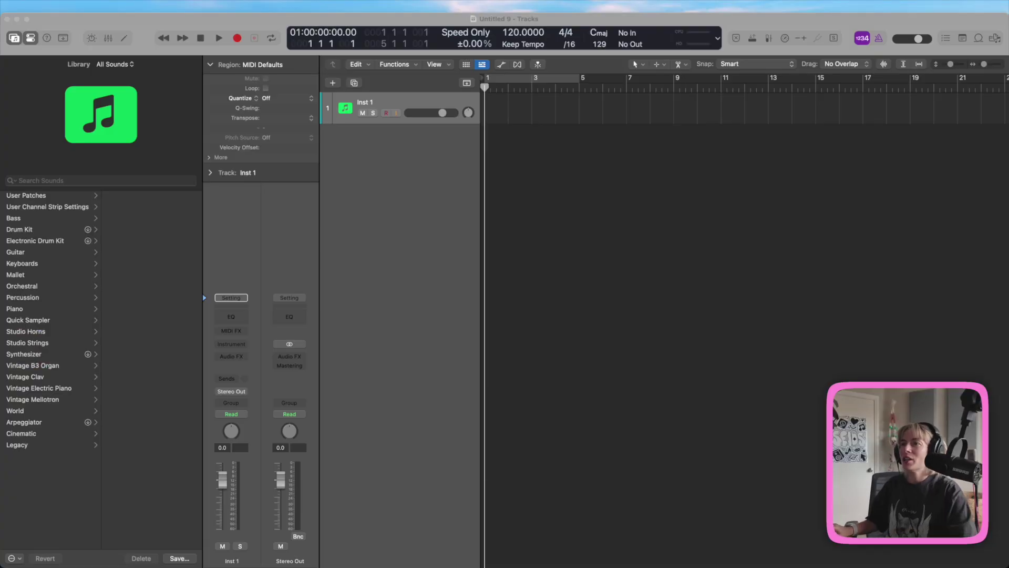
Step: Focus the Untitled 9 project and bring up the track header's add-track context menu
left_click(380, 166)
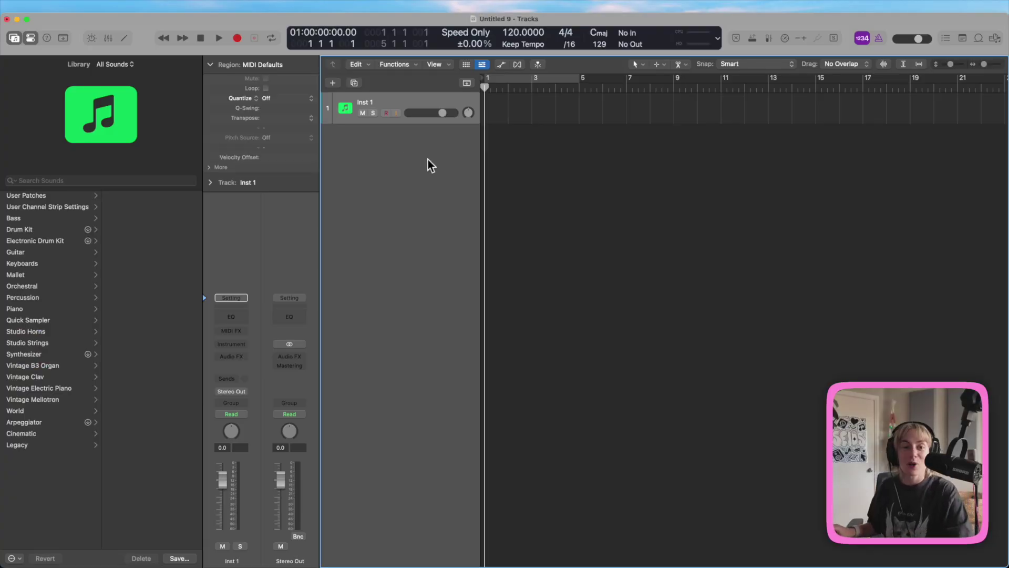
right_click(408, 137)
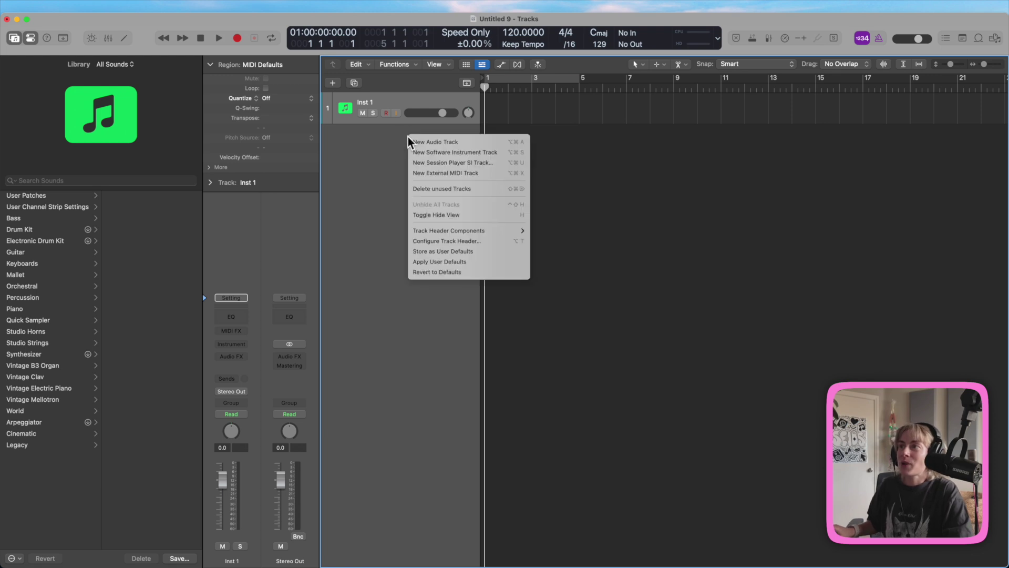
Step: Add a second software instrument track hosting an Empty Kit in Drum Machine Designer
left_click(276, 118)
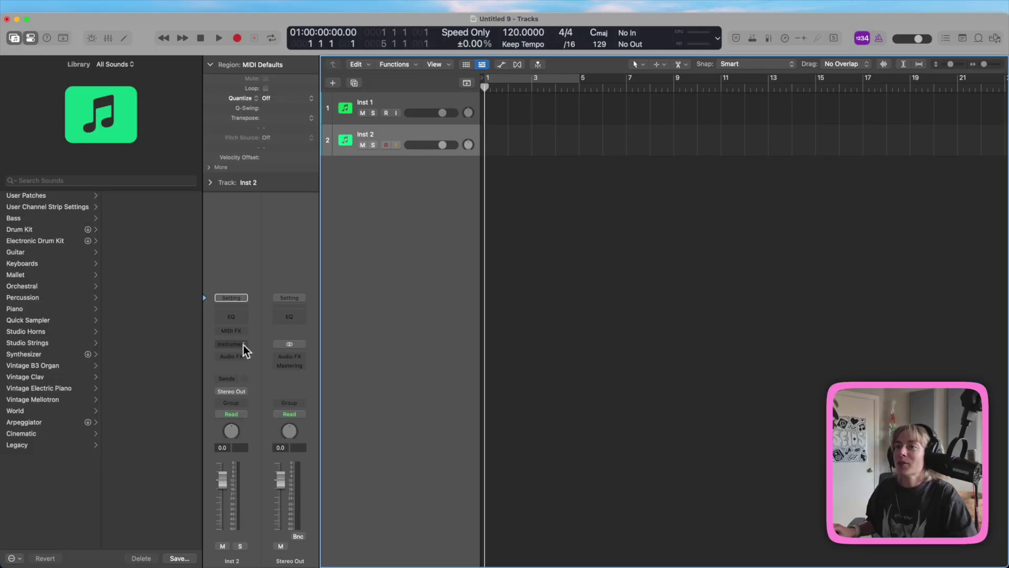
left_click(244, 344)
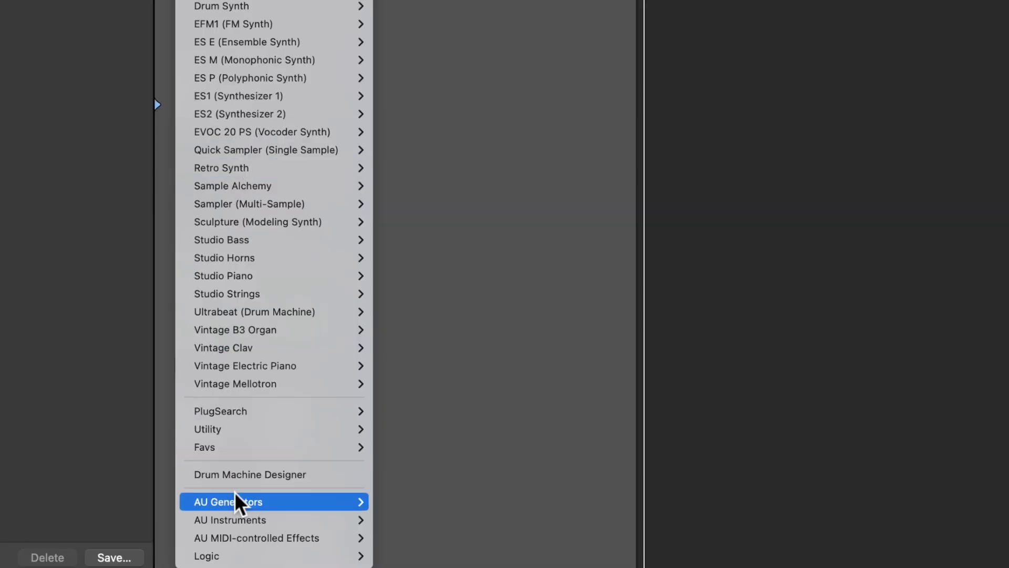
left_click(245, 475)
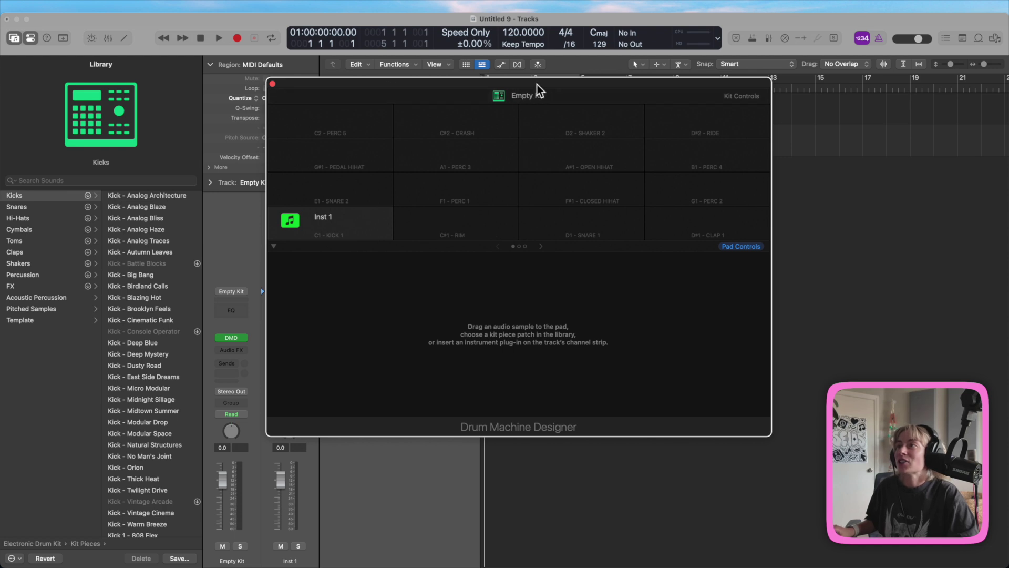
Step: Audition Autumn Leaves, Birdland Calls and Deep Blue kicks, keeping Kick - Midtown Summer on C1, then select E1
left_click_drag(537, 84, 414, 91)
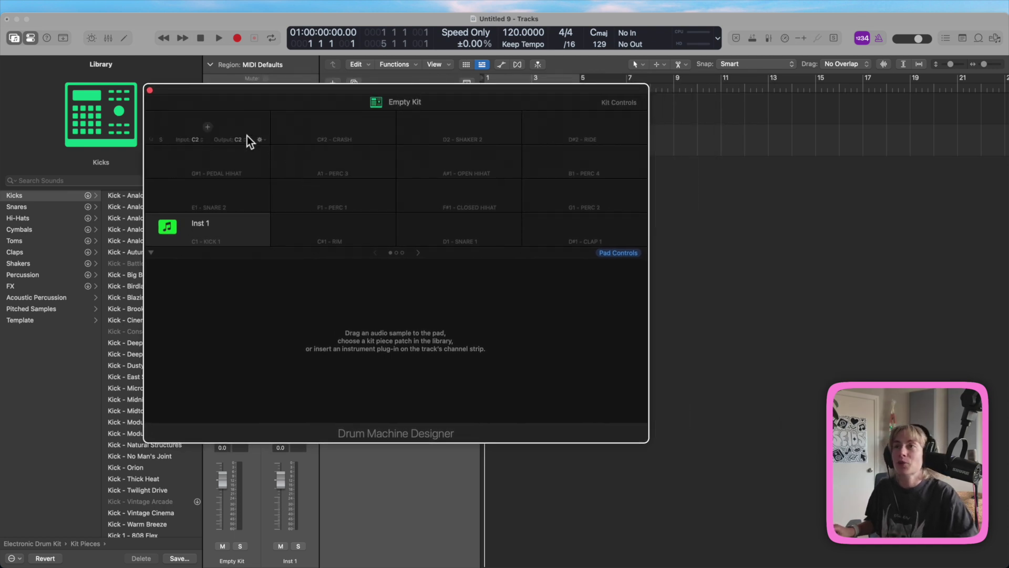
left_click_drag(473, 90, 594, 96)
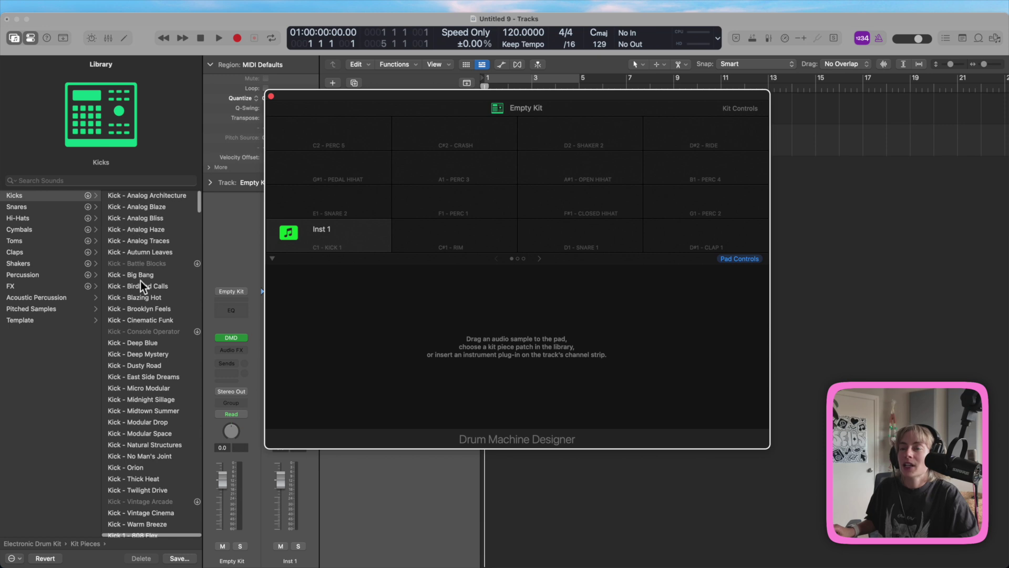
left_click(144, 250)
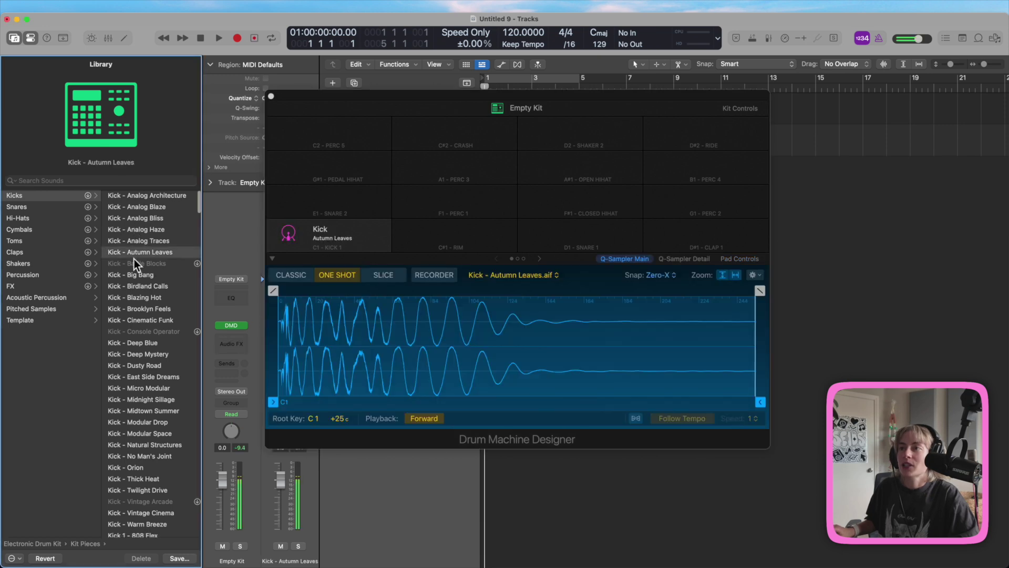
left_click(289, 232)
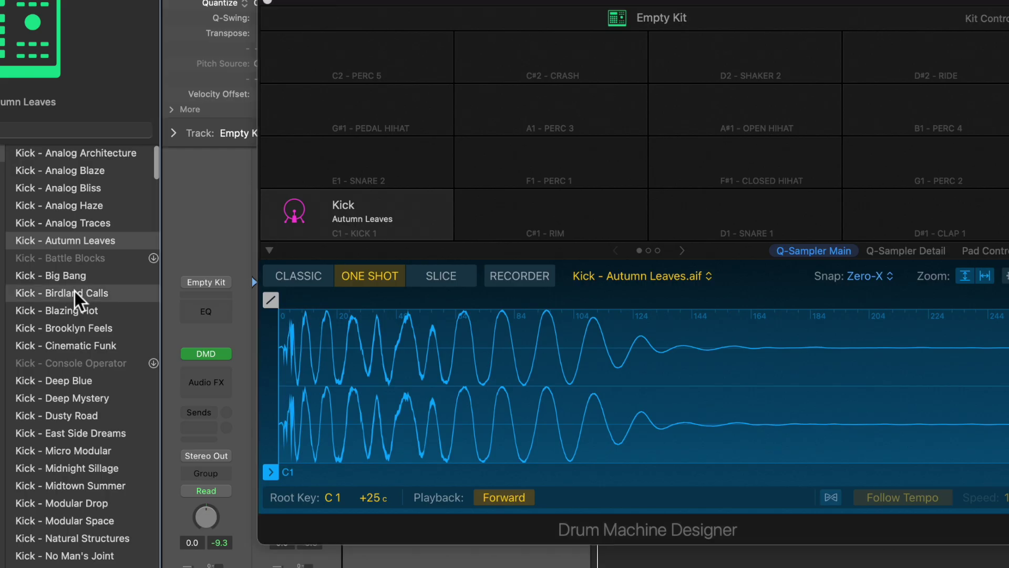
left_click(146, 285)
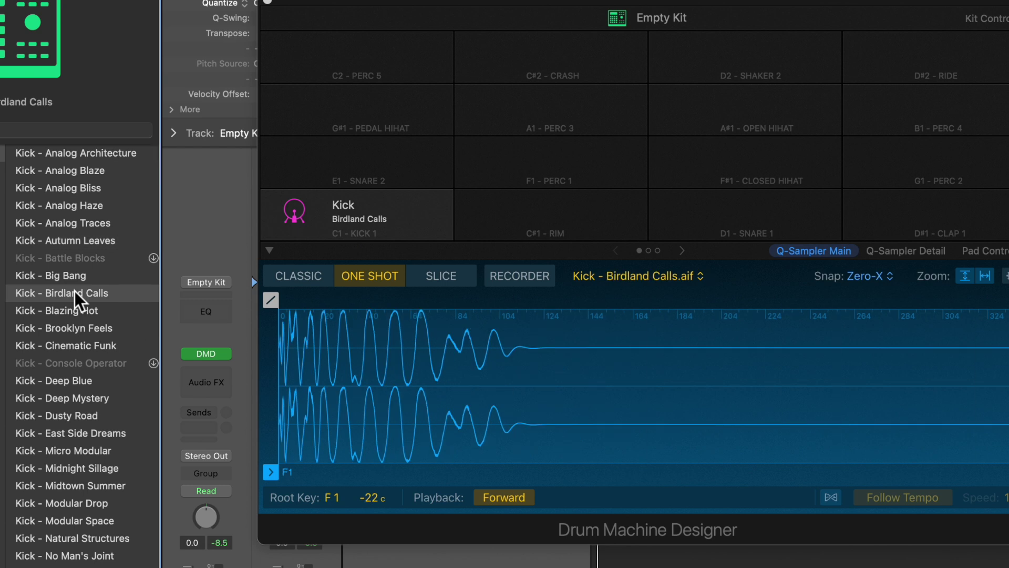
left_click(67, 388)
left_click(75, 486)
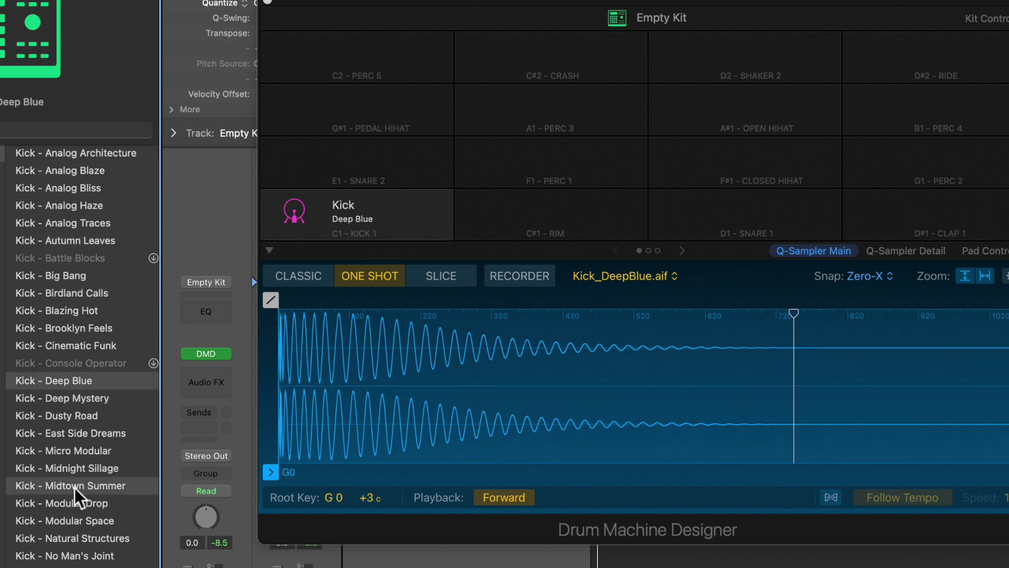
left_click(429, 149)
left_click(418, 153)
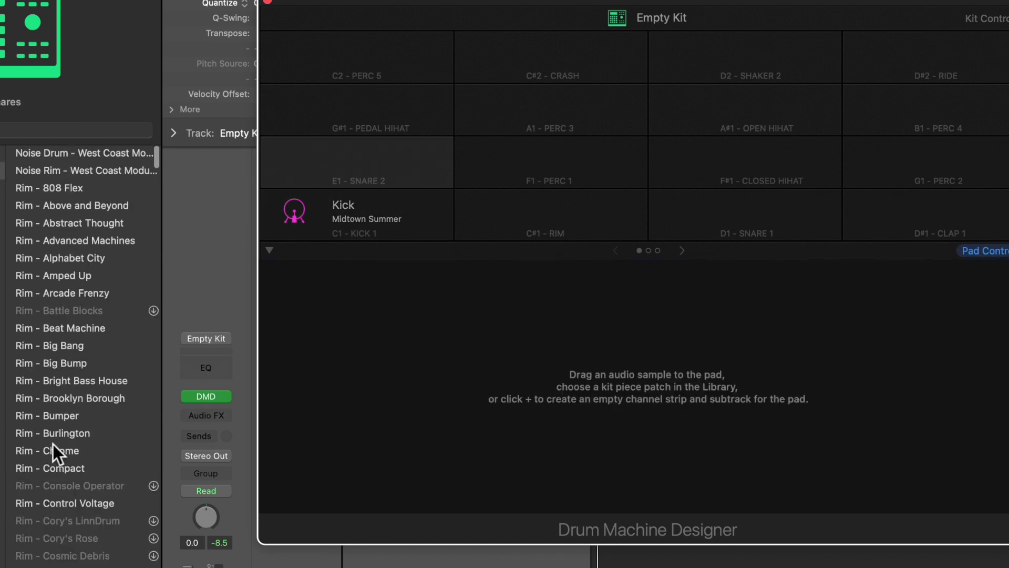
Step: Try Rim - Advanced Machines and Rim - Amped Up, then keep Rim - Bumper on E1
left_click(85, 243)
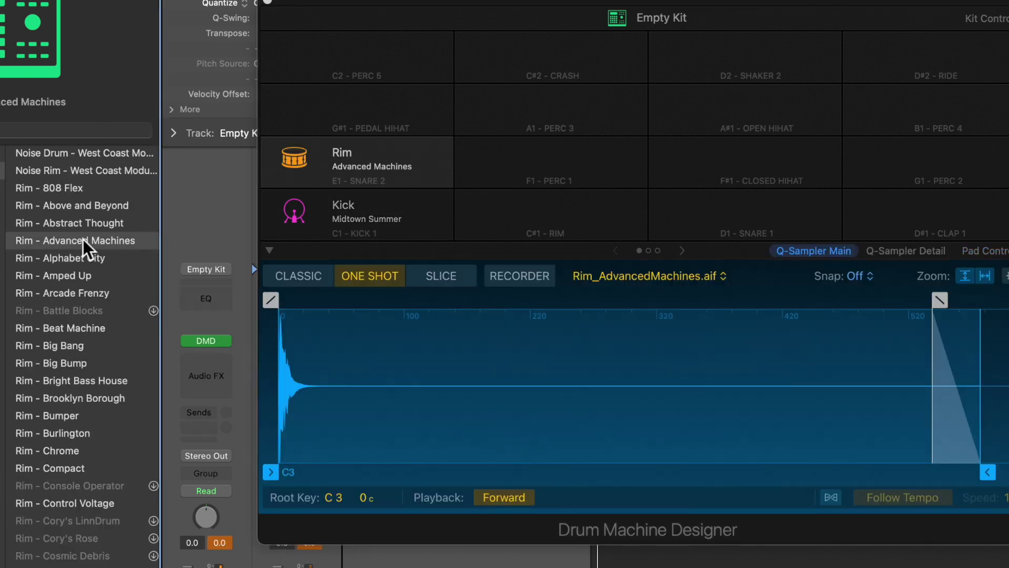
left_click(60, 278)
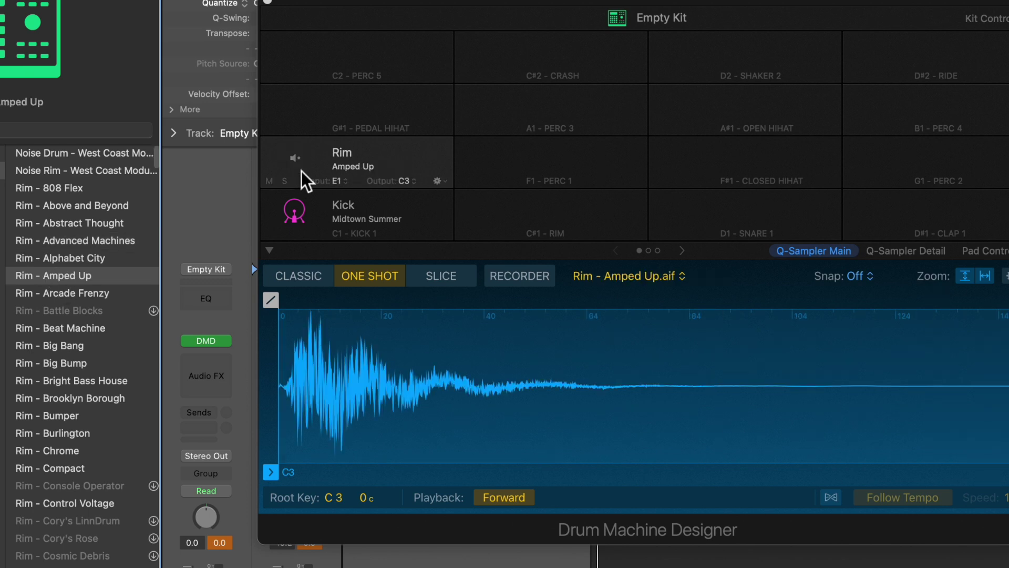
left_click(61, 416)
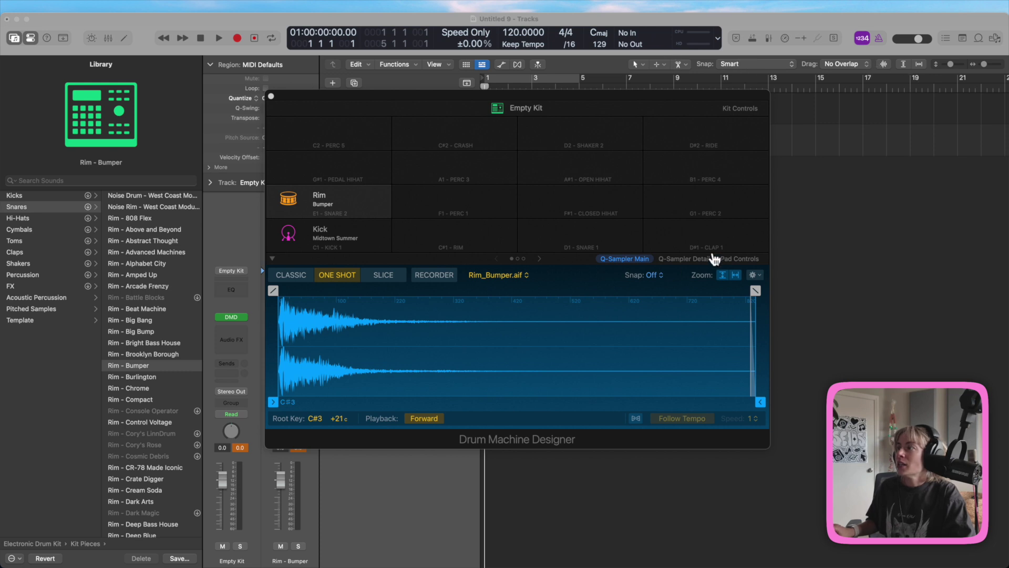
Step: Load OS_SW3_kick_thud.wav onto the kick pad with a short fade-out and preview it
left_click_drag(702, 260, 335, 235)
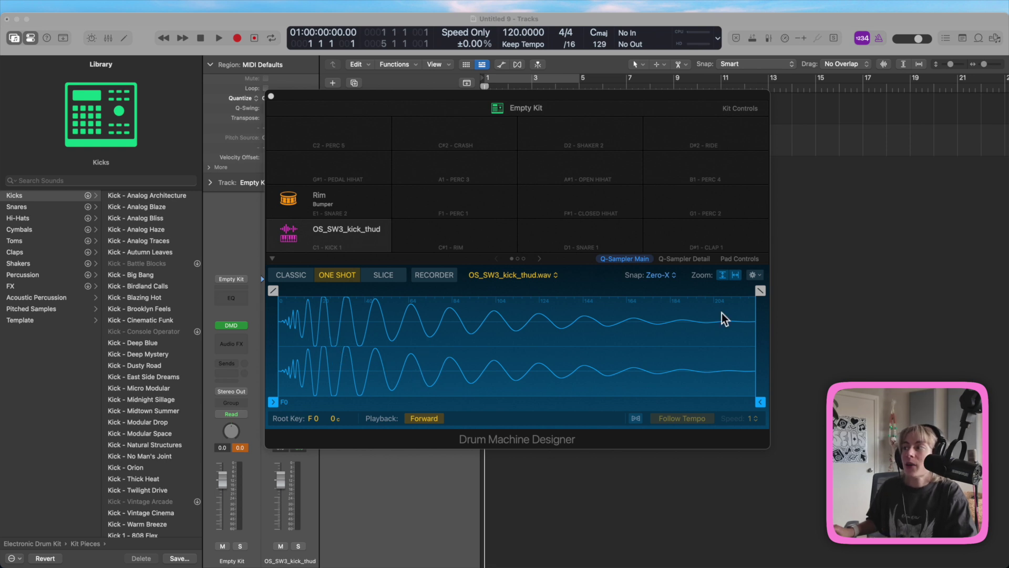
left_click_drag(757, 291, 700, 300)
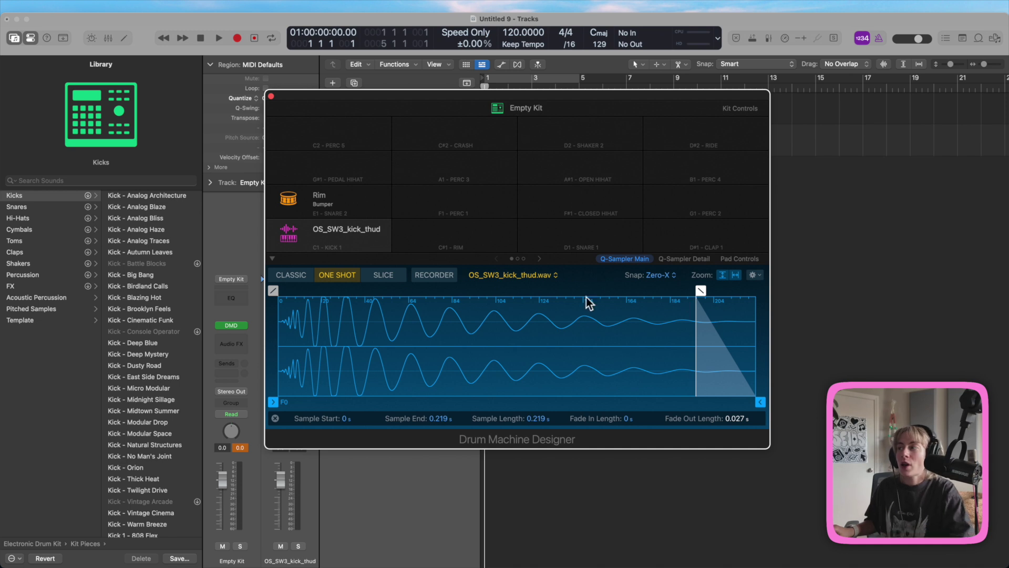
left_click(288, 234)
left_click(288, 236)
left_click(289, 238)
Step: Extend the kick's fade-out to 0.072 s, audition it, and drop a snare sample onto E1
left_click_drag(694, 301, 599, 299)
left_click(288, 235)
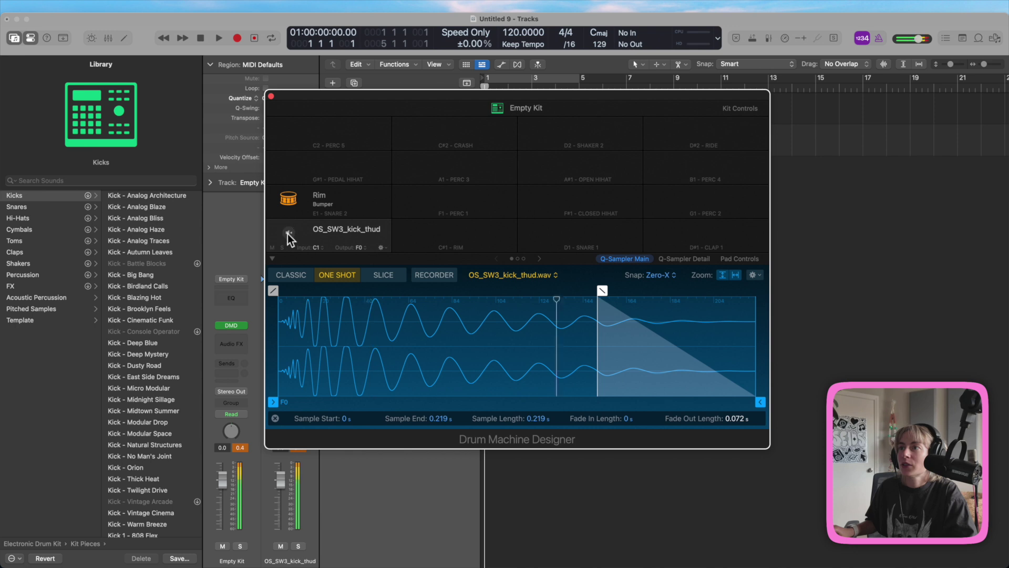
left_click(288, 234)
left_click(288, 234)
left_click(288, 235)
left_click(288, 234)
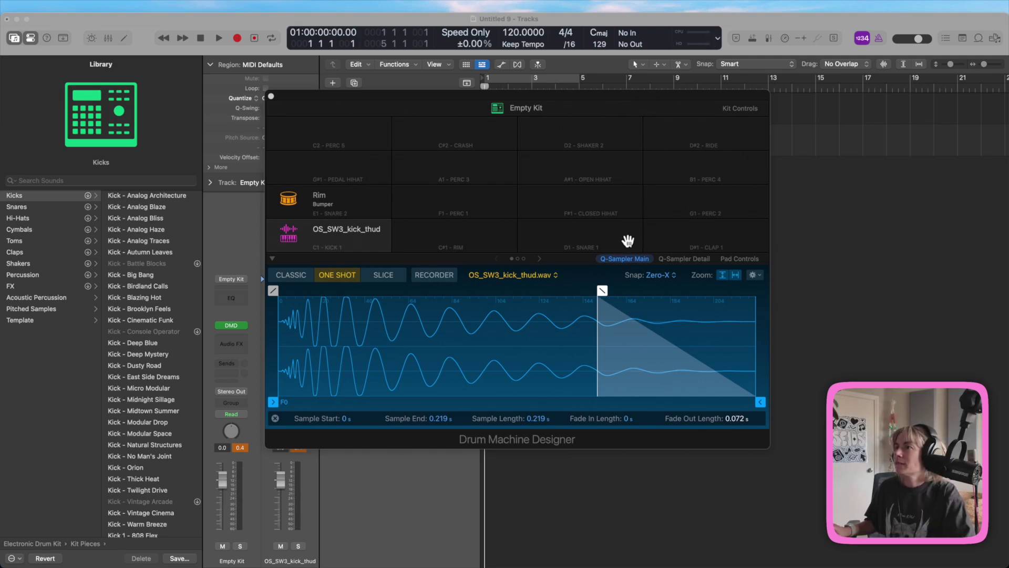
left_click_drag(515, 211, 295, 207)
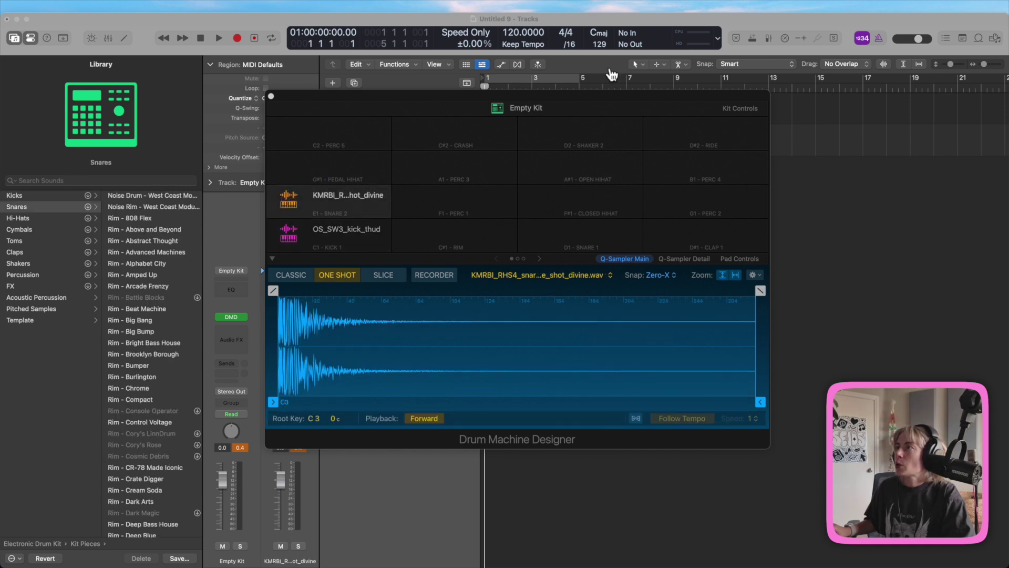
Step: Load bln_hh_tricky_open on the A#1 open hi-hat pad and OS_FF_Chirp_Hat on F#1 closed hi-hat
left_click_drag(615, 105, 381, 91)
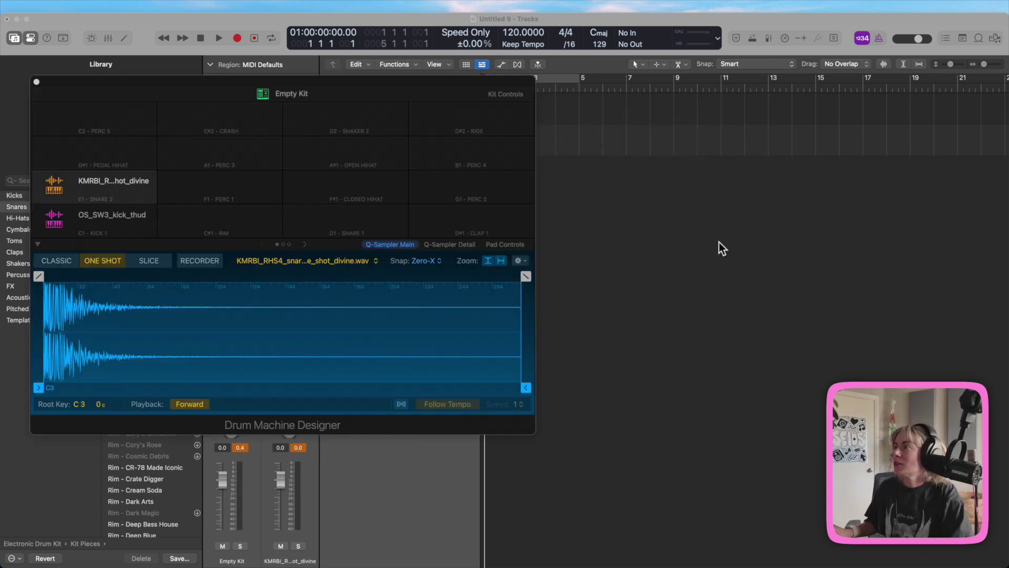
left_click_drag(514, 208, 345, 184)
left_click(666, 310)
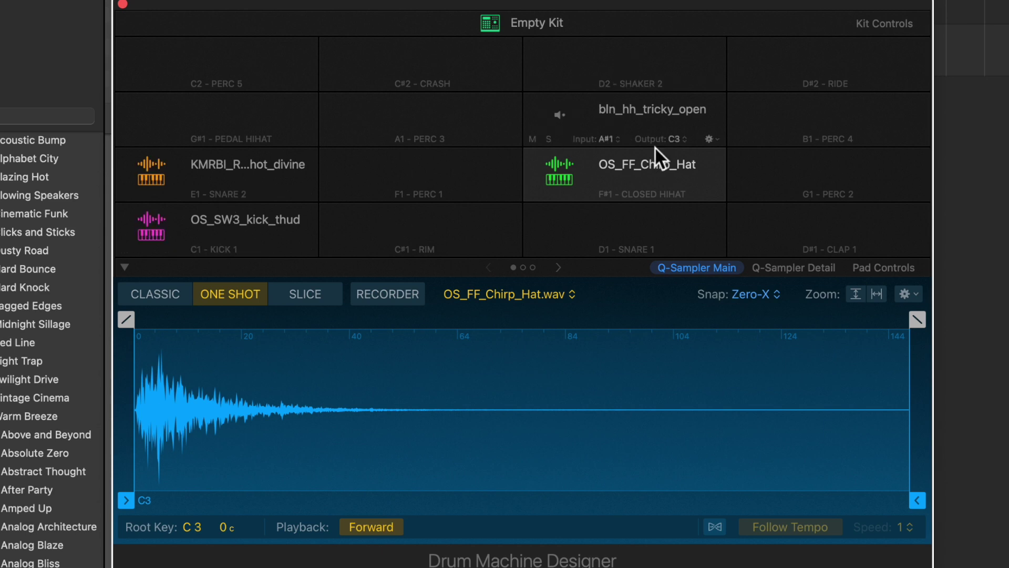
left_click(557, 269)
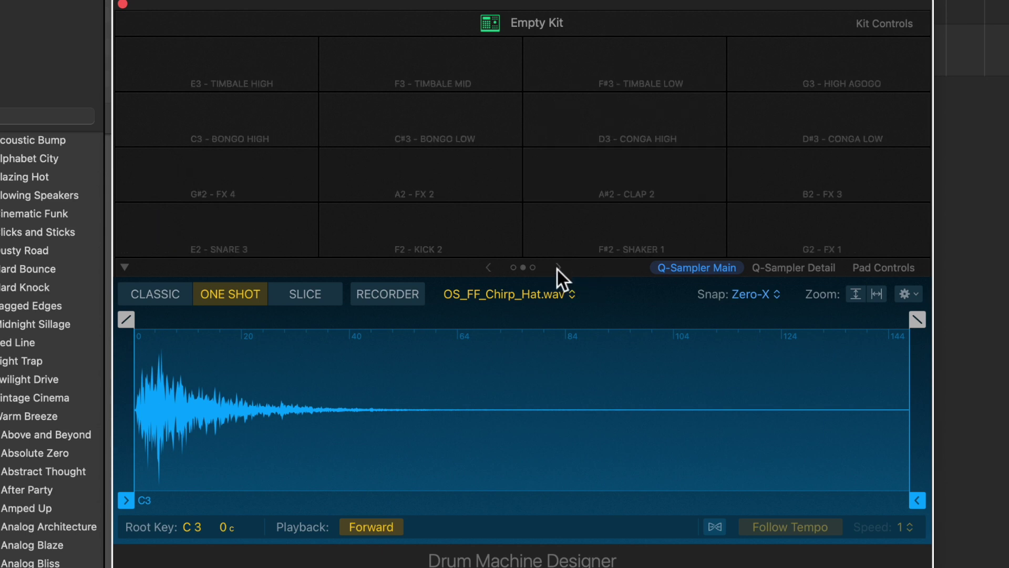
left_click(557, 269)
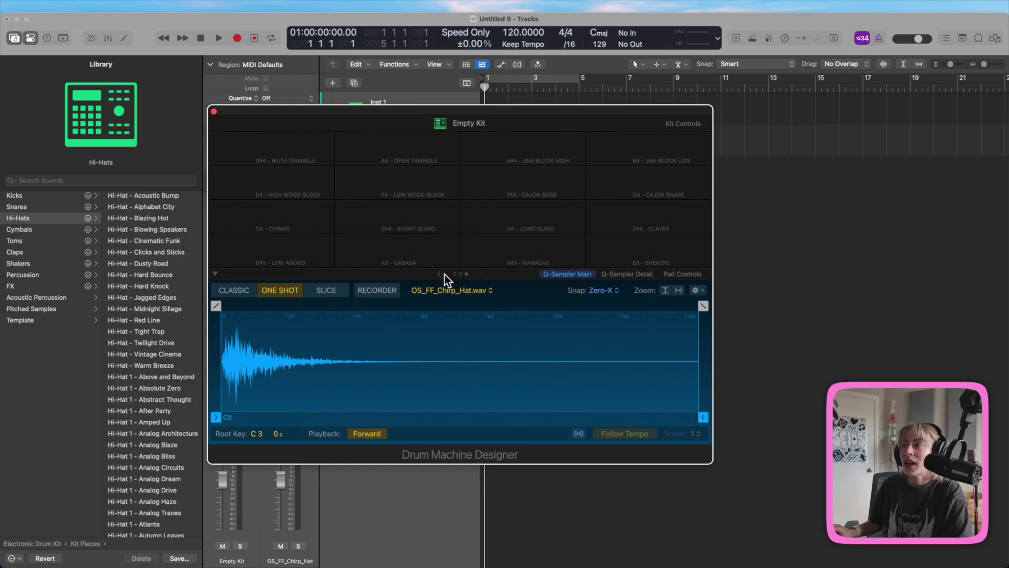
left_click(488, 268)
left_click(488, 267)
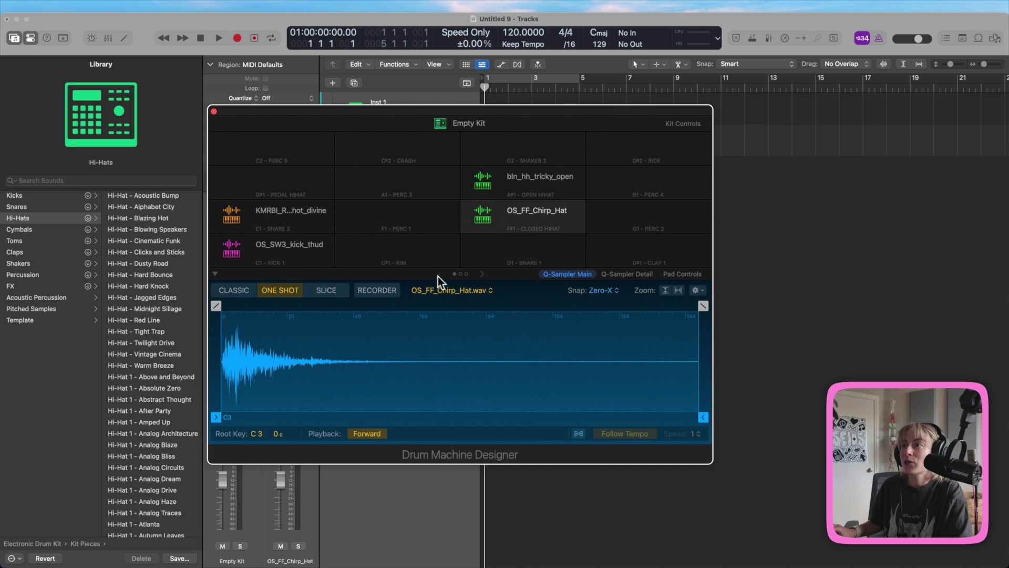
Step: Rename the E1 pad to snare and the C1 pad to kick
double_click(304, 211)
type("snare")
key("Return")
double_click(287, 247)
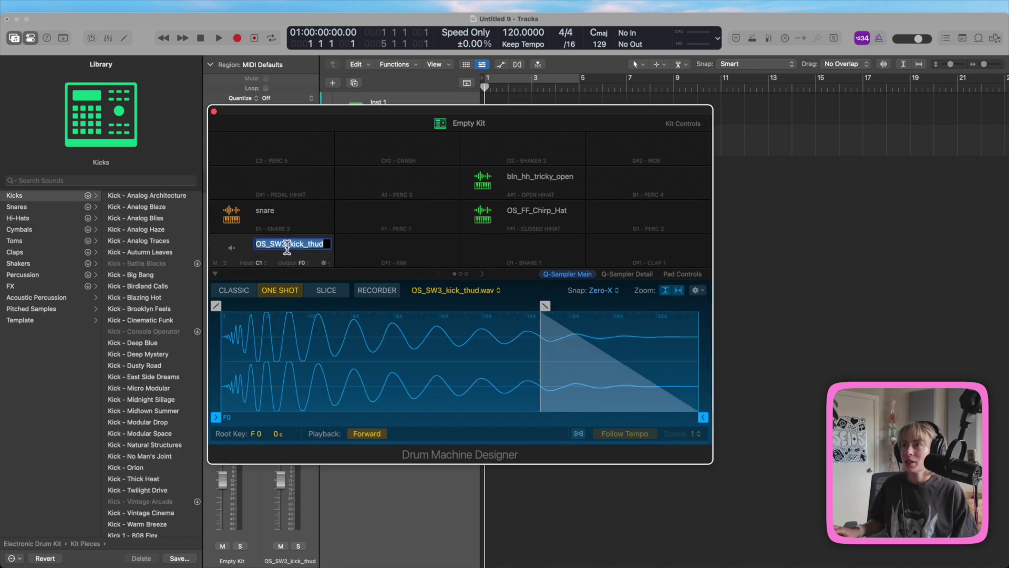
type("kcik")
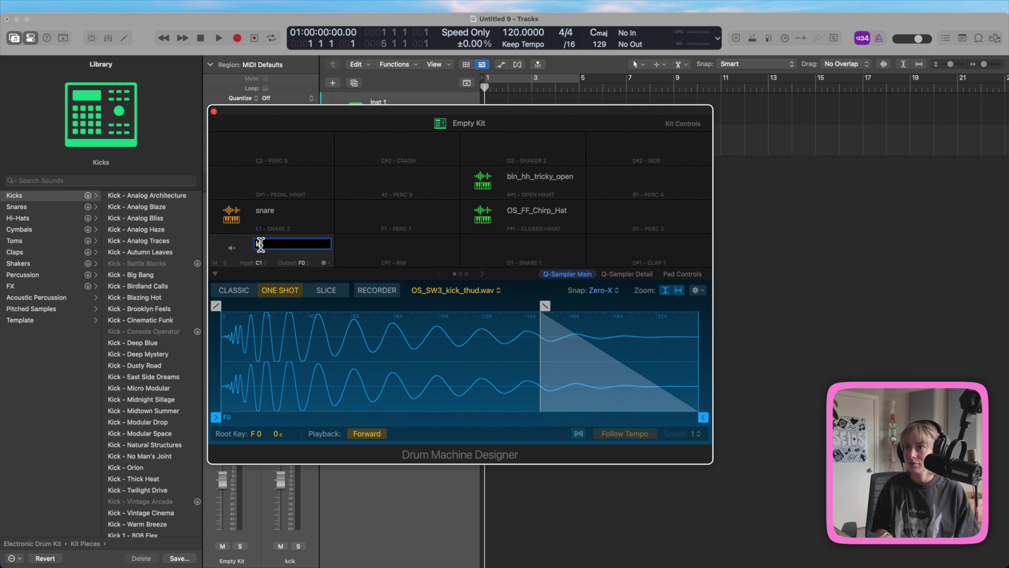
type("ick")
Step: Name the hi-hat pads open hat and closed hat, and rename the kit house drums
double_click(554, 175)
type("open hat")
key("Return")
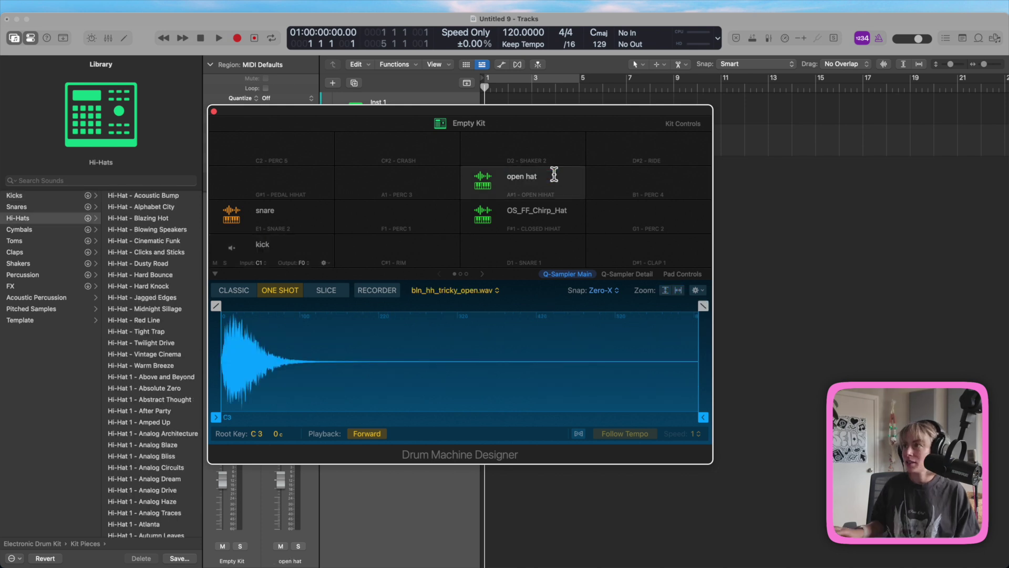
double_click(553, 210)
type("closed hat")
double_click(484, 123)
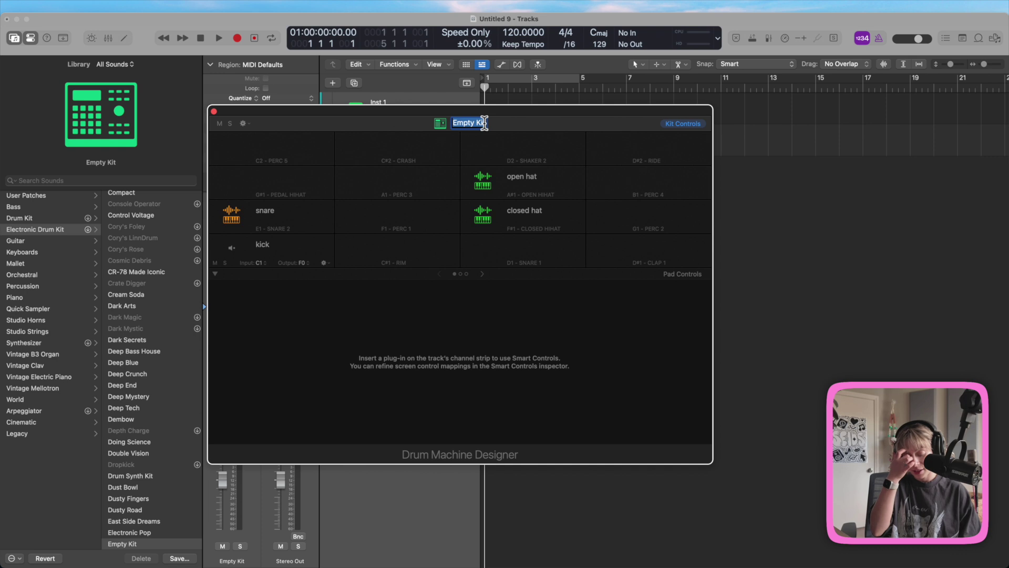
type("house drums")
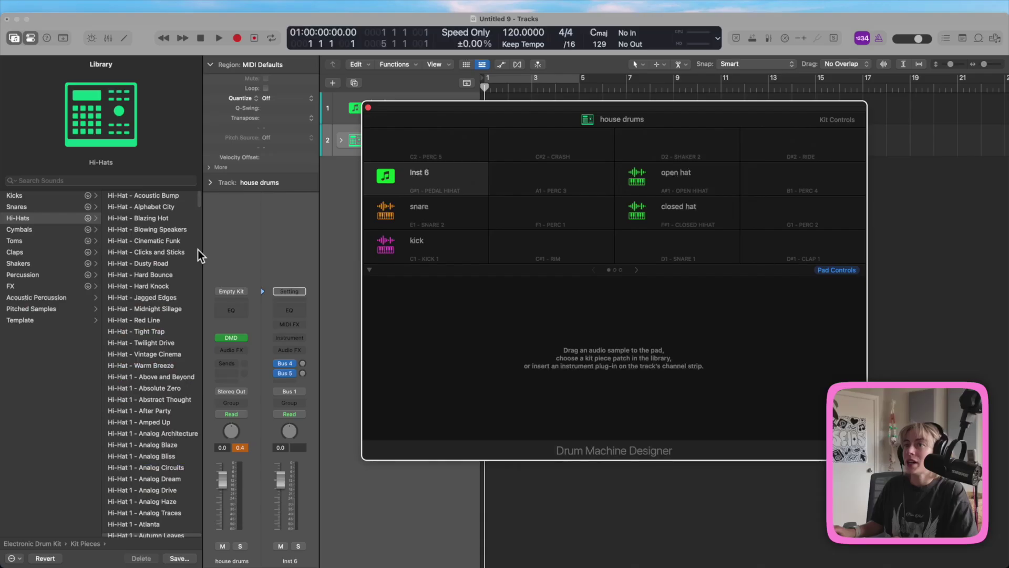
Step: Put Hi-Hat - Acoustic Bump on the empty G#1 pad and switch its Quick Sampler to the recorder
left_click(150, 196)
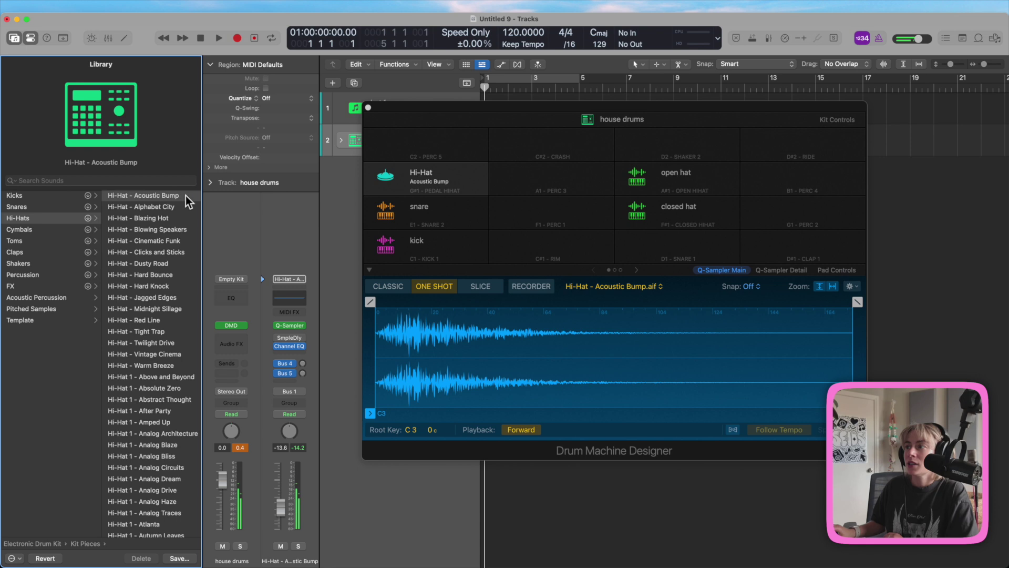
left_click(541, 290)
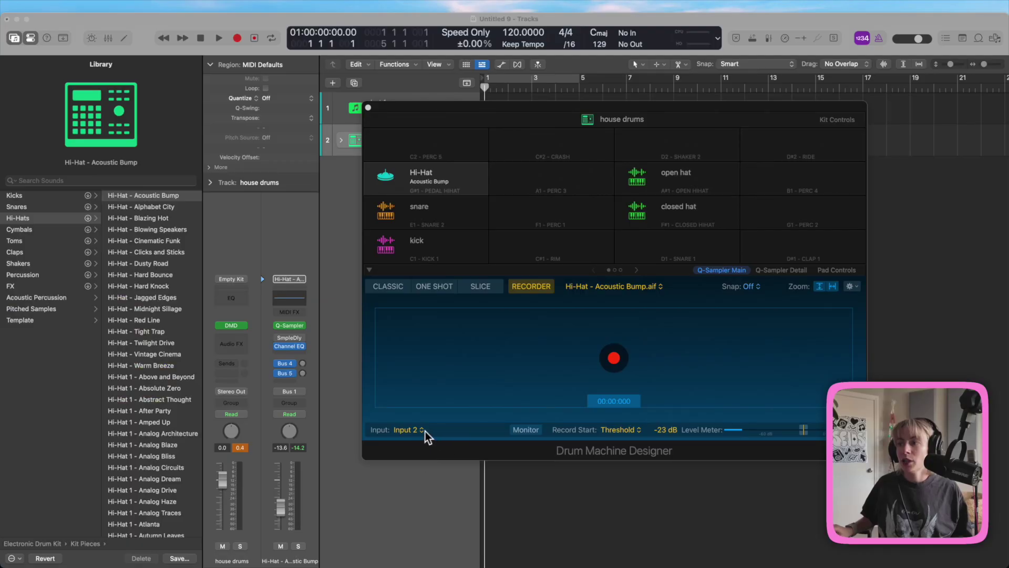
Step: Record a new sample from Input 1 onto the hi-hat pad
left_click(420, 430)
mouse_move(431, 433)
left_click(480, 289)
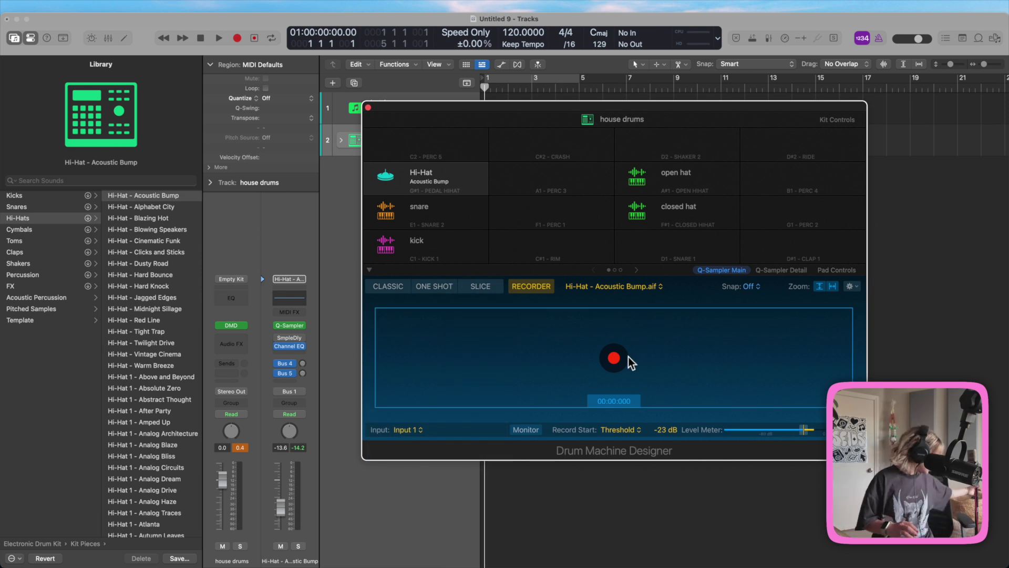
left_click(613, 358)
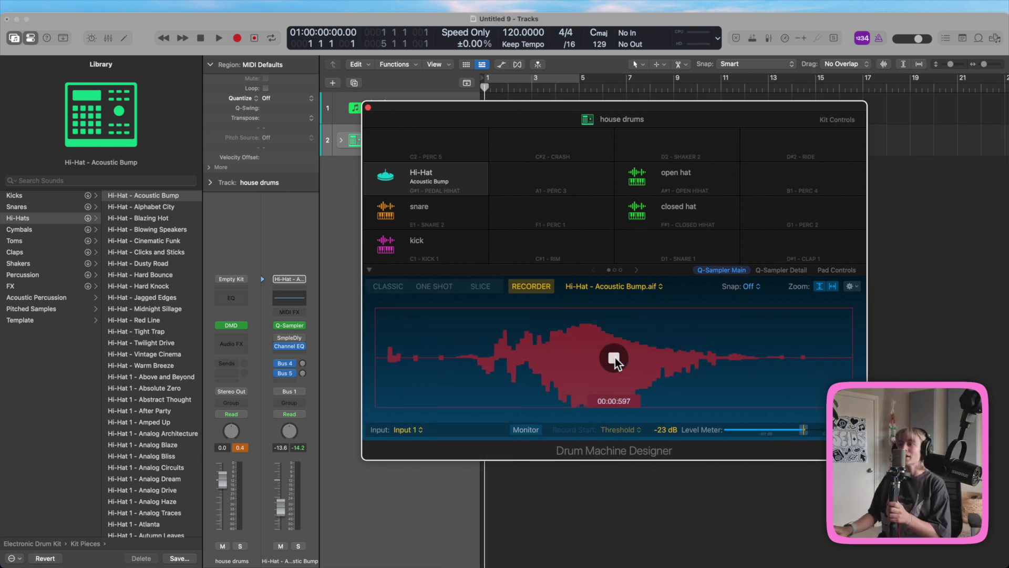
left_click(614, 358)
Step: Trim the recorded sample in Classic mode to start at 0.098 s and end at 0.559 s
left_click(414, 370)
left_click(388, 286)
left_click_drag(375, 377, 461, 375)
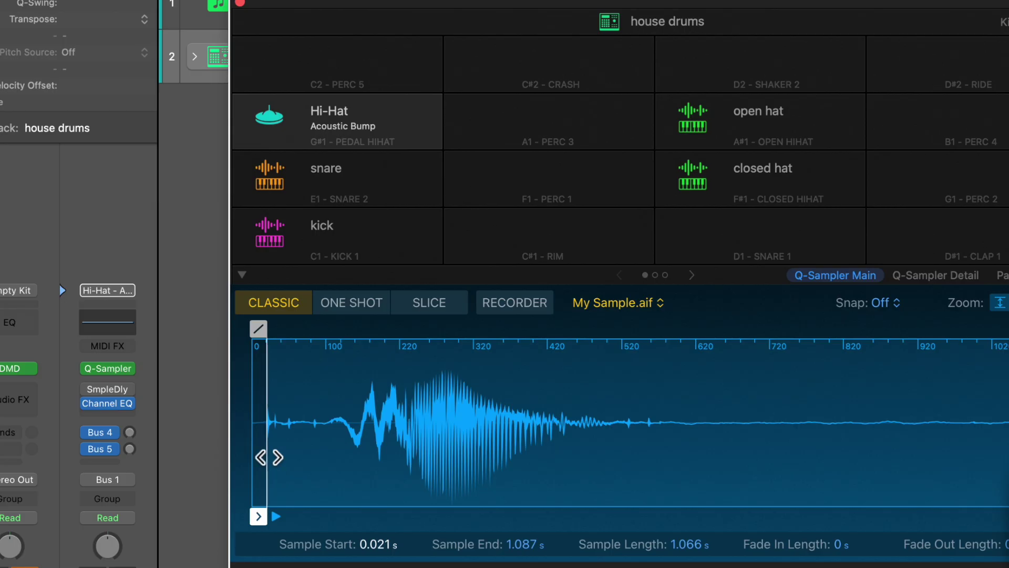
left_click_drag(396, 452, 322, 453)
mouse_move(1006, 489)
left_mouse_down()
mouse_move(667, 489)
mouse_move(640, 499)
left_mouse_up()
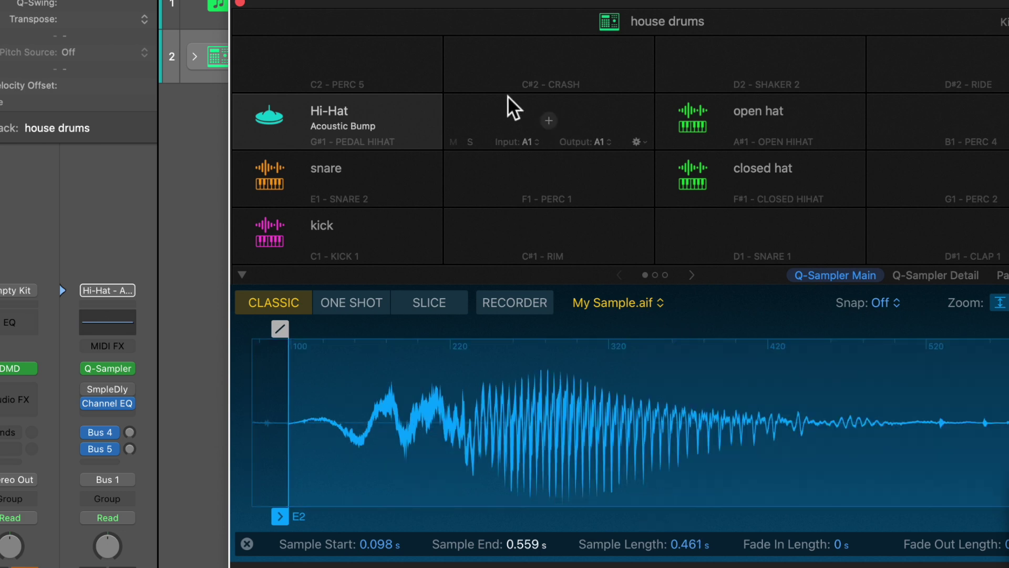
double_click(331, 110)
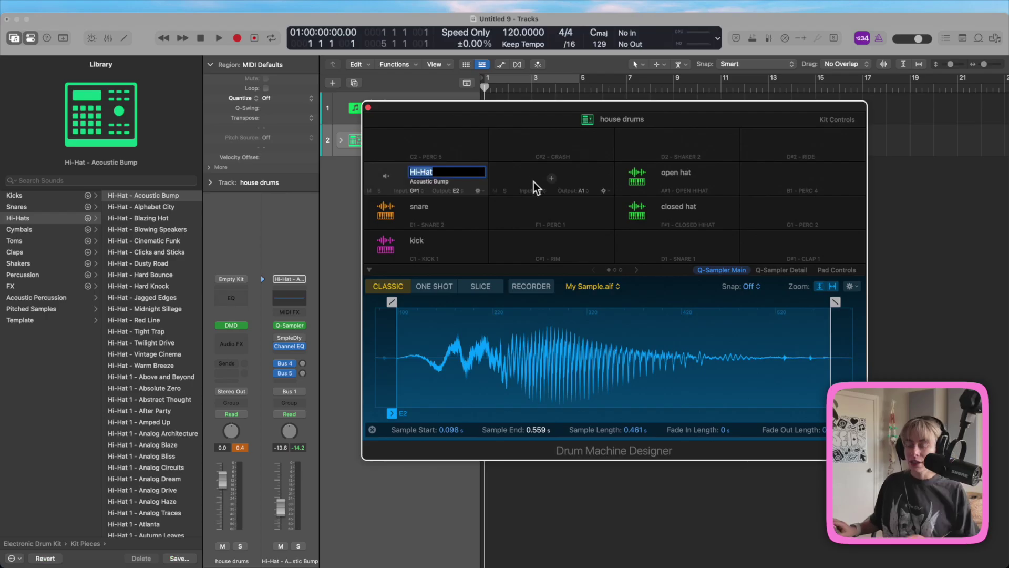
Step: Name the recorded sample's G#1 pad hey and clear the pad selection
type("hey")
key("Return")
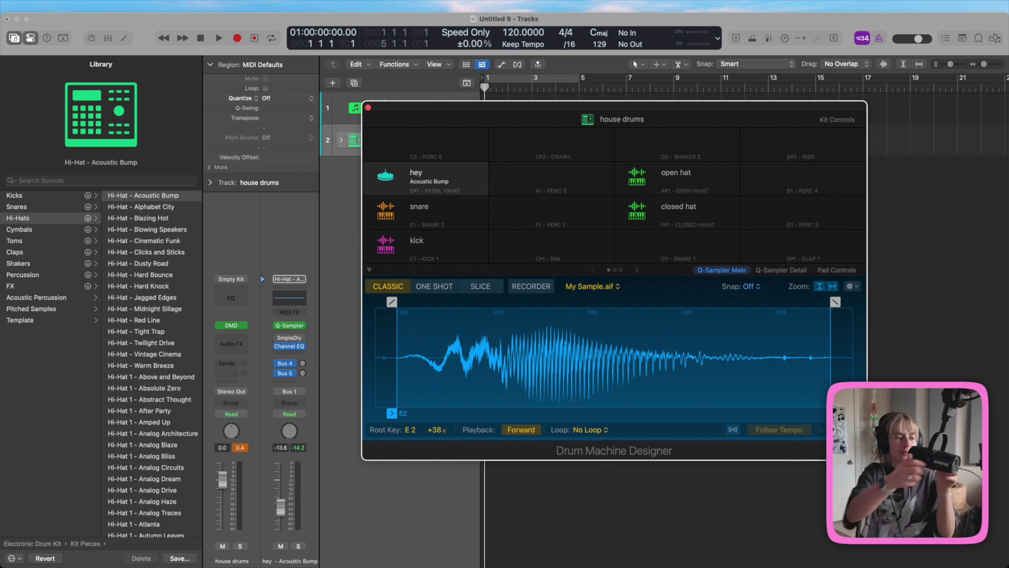
left_click(622, 122)
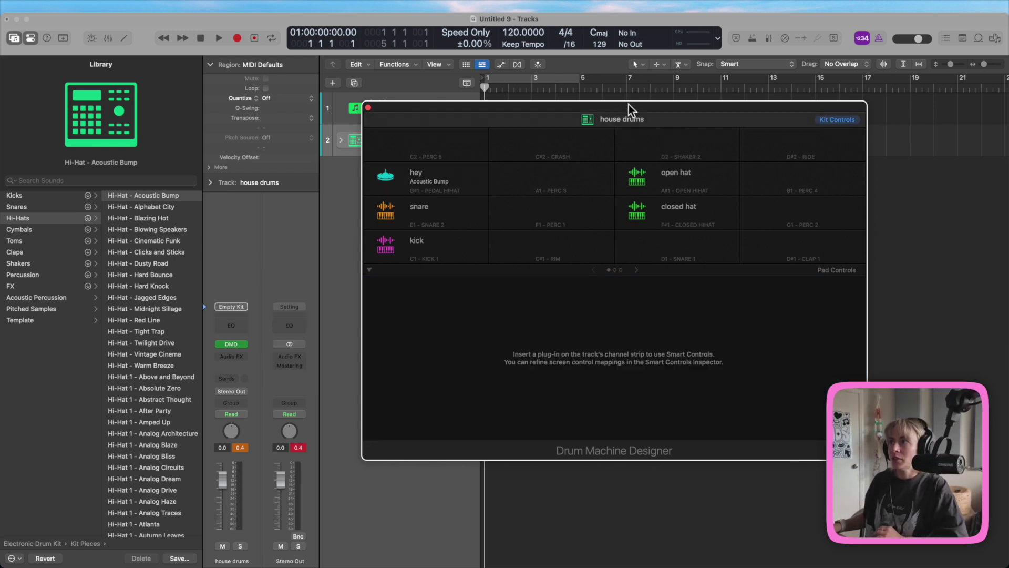
Step: Save the drum kit as the 'house drums' user patch and close the Drum Machine Designer
left_click_drag(628, 106, 578, 109)
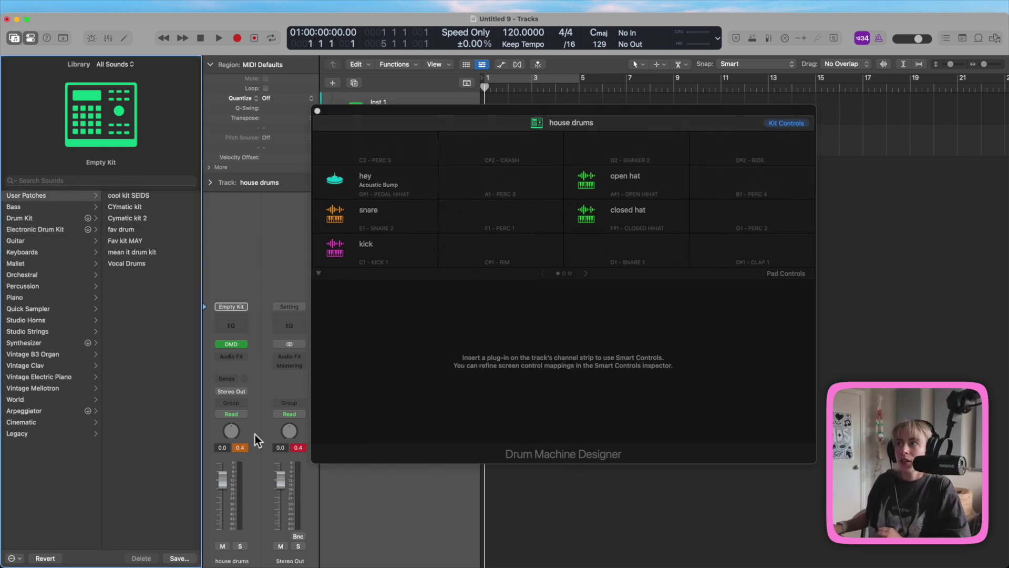
left_click(178, 558)
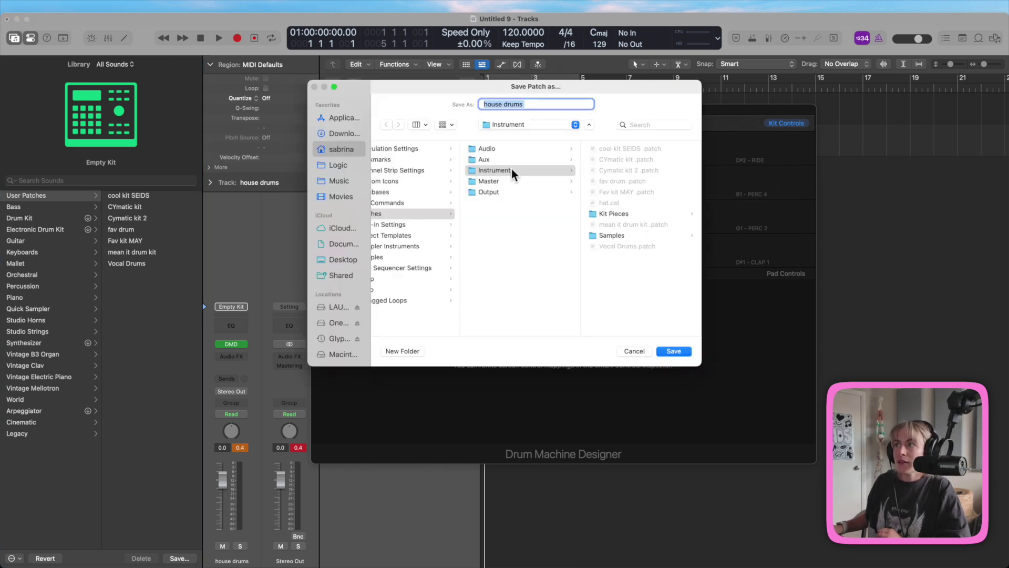
left_click(675, 351)
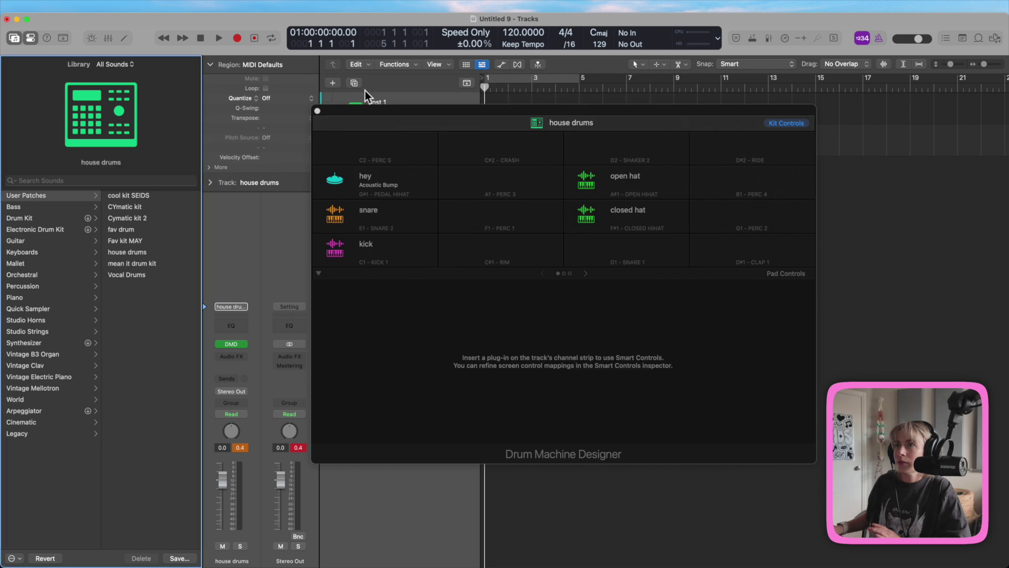
left_click(317, 111)
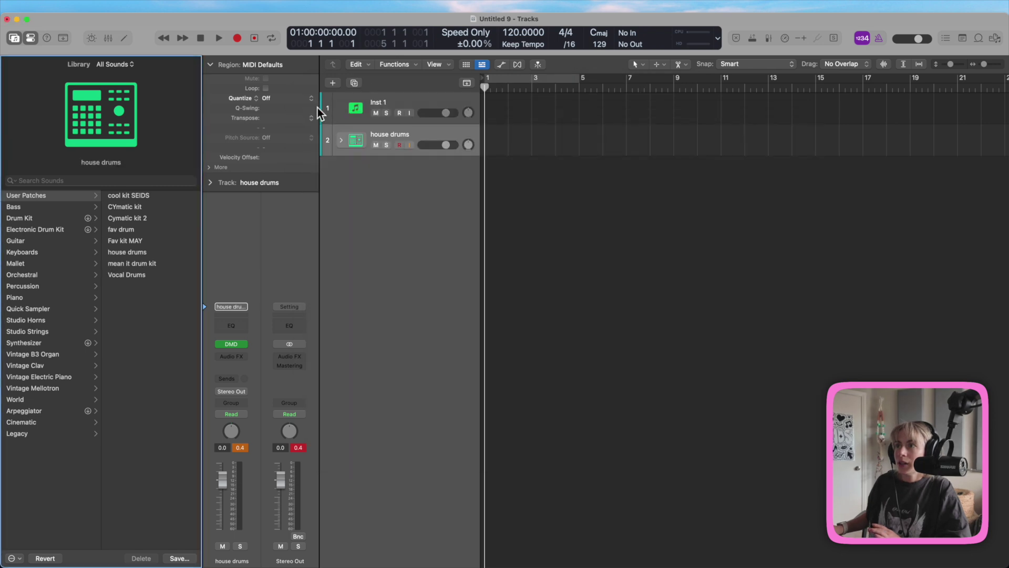
Step: Create a new software instrument track, load the 'house drums' user patch, and open its kit
right_click(391, 187)
left_click(400, 203)
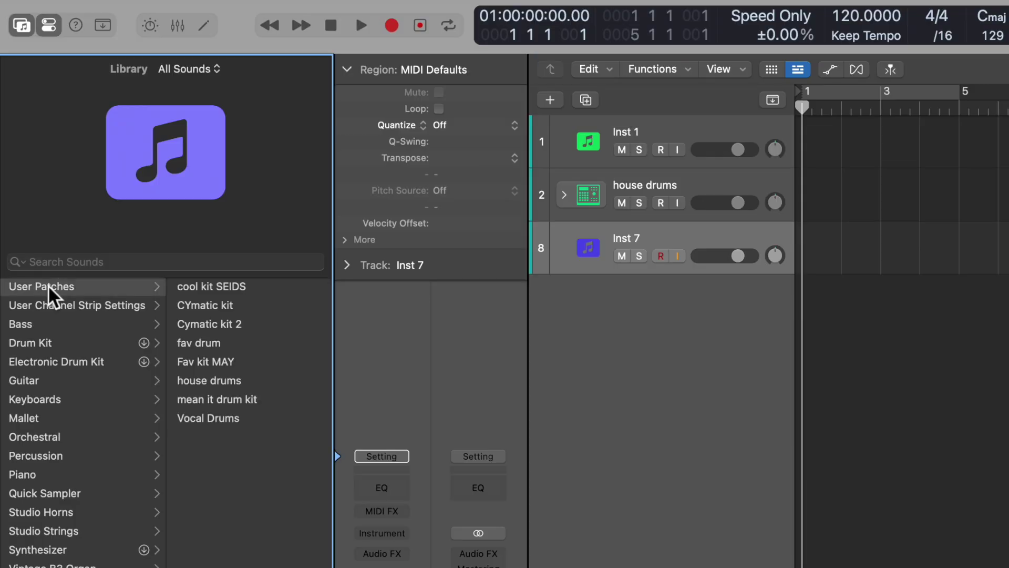
left_click(226, 379)
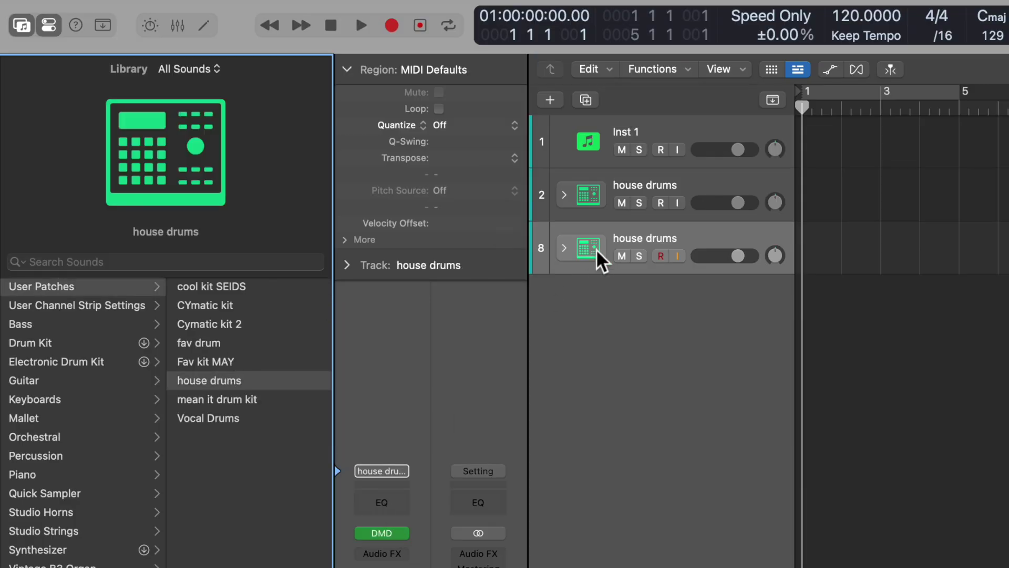
left_click(595, 248)
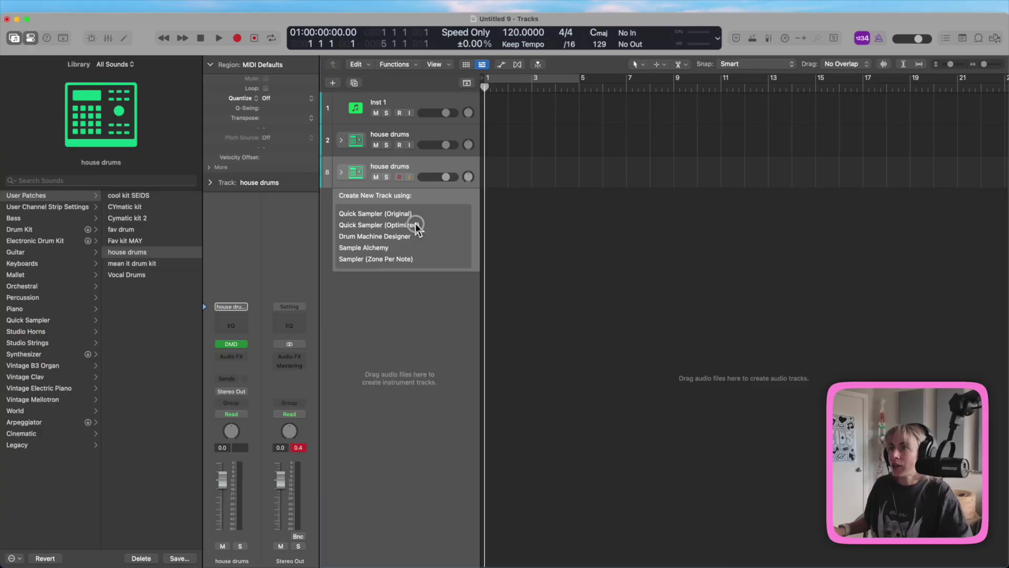
left_click_drag(417, 226, 419, 240)
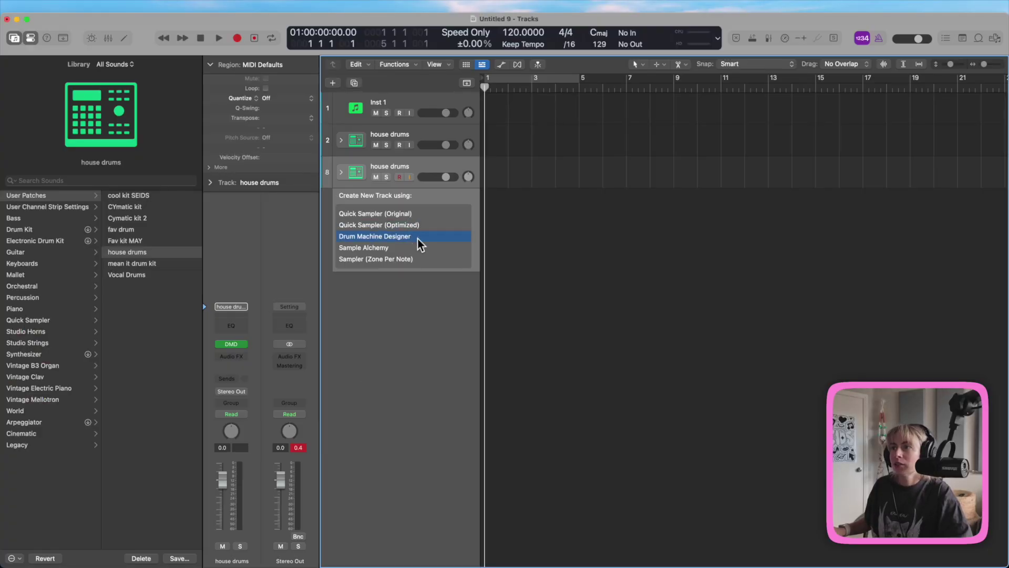
left_click_drag(418, 239, 418, 238)
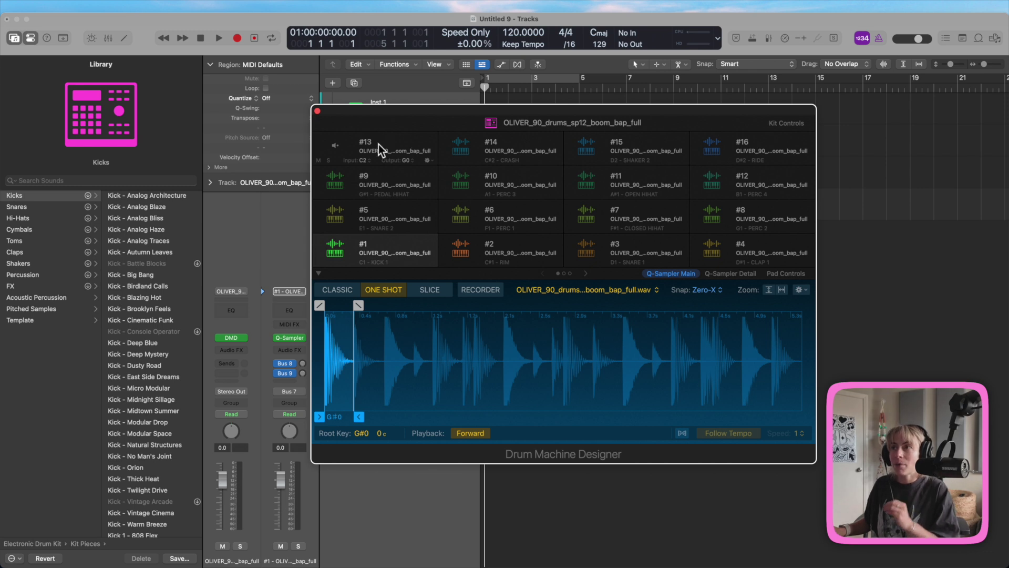
left_click(335, 149)
left_click(333, 179)
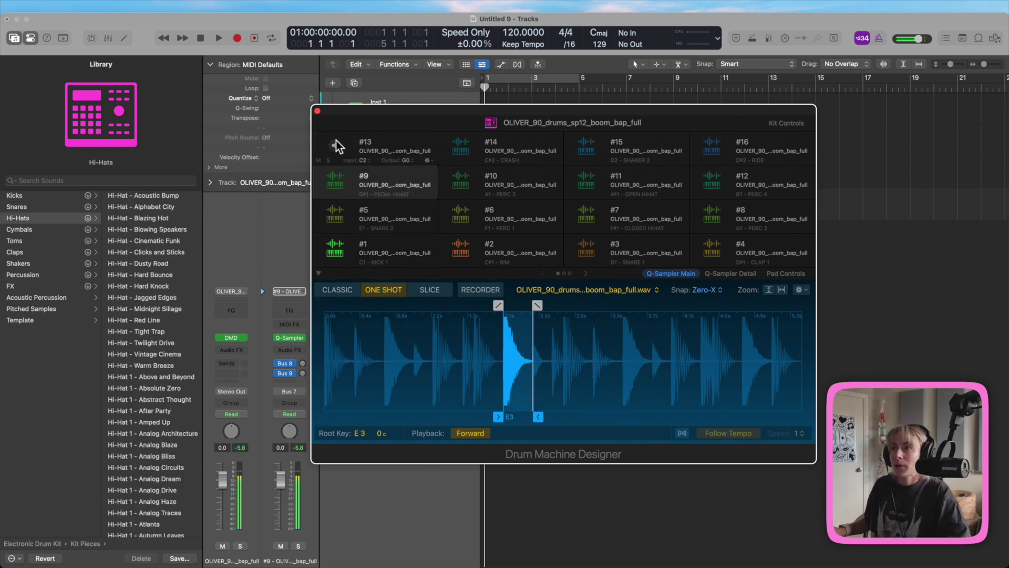
left_click(336, 140)
left_click(338, 179)
left_click(336, 145)
left_click(332, 181)
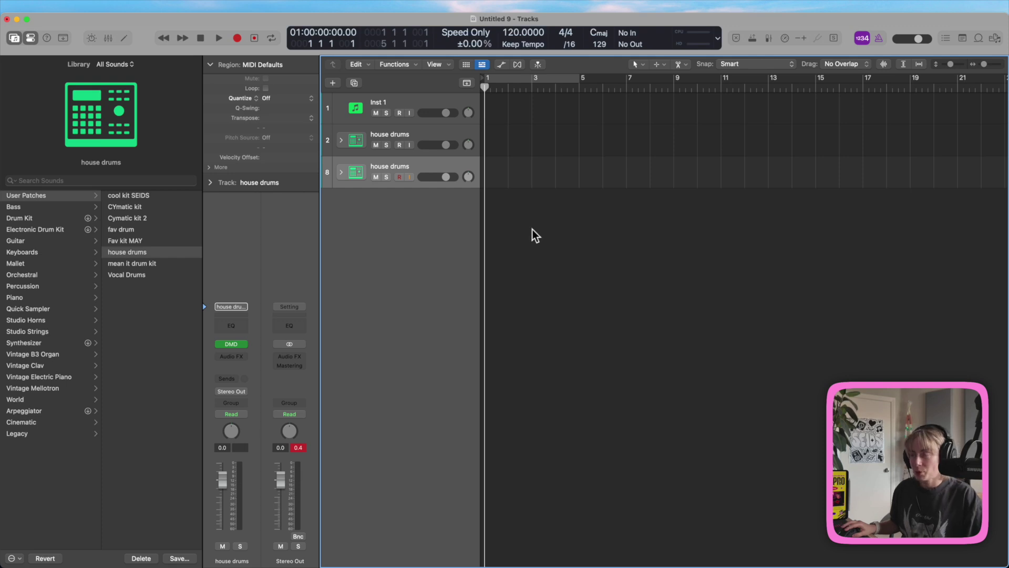
Step: In the Step Sequencer, program kick on steps 1, 5 and 9 and snare on step 5
key("e")
left_click(708, 331)
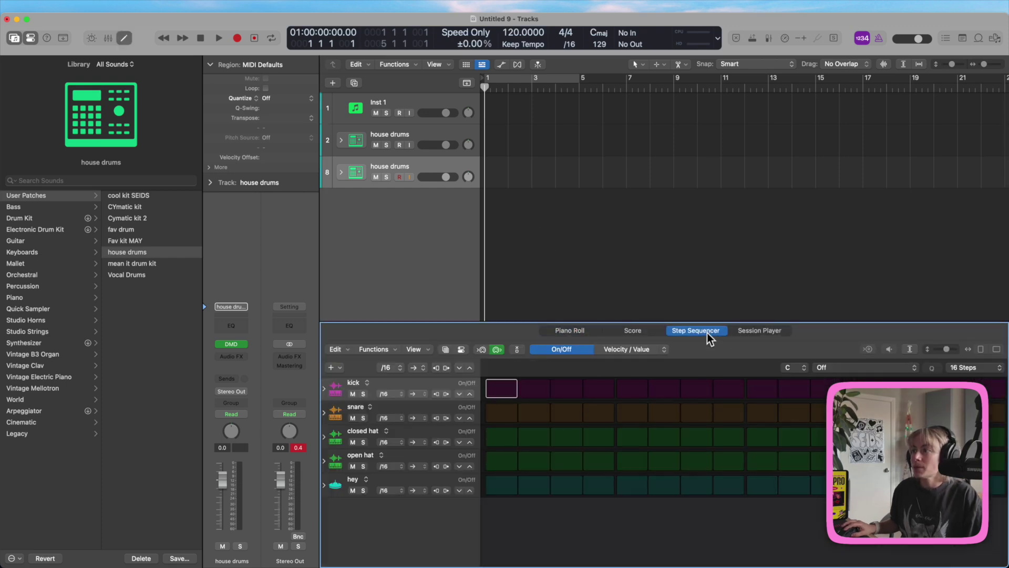
left_click(508, 389)
left_click(633, 389)
left_click(763, 389)
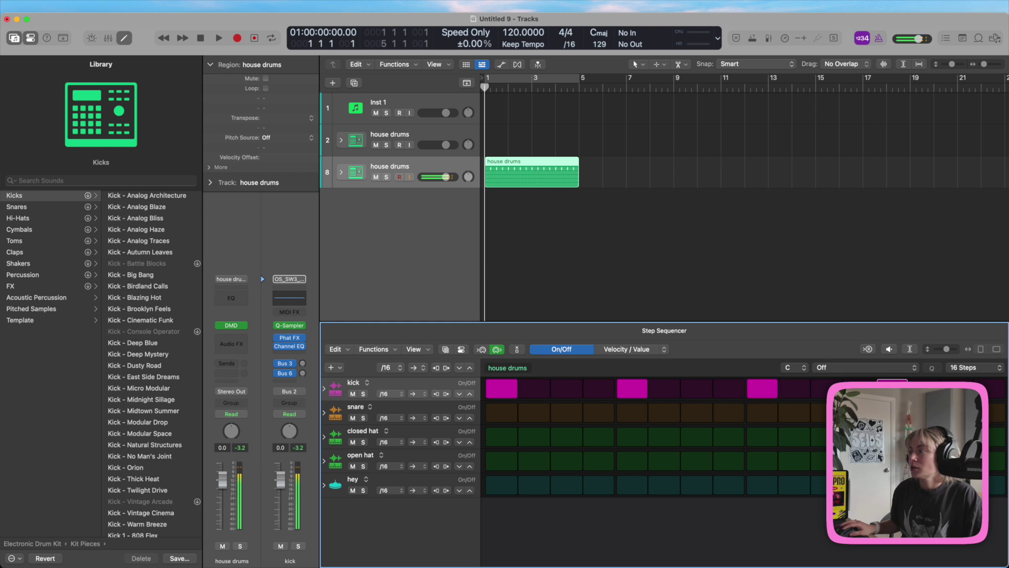
left_click(632, 413)
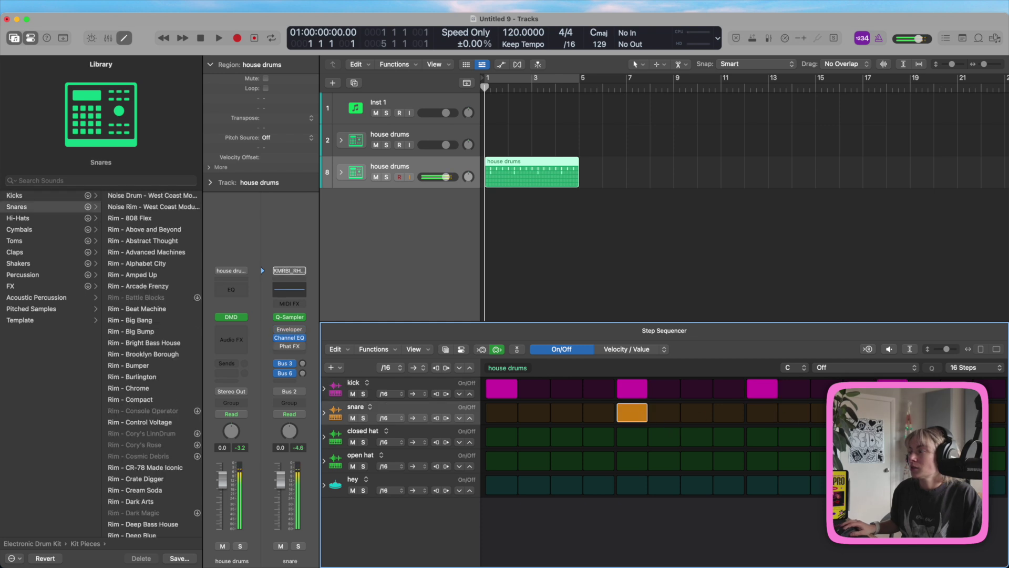
Step: Add closed hat on steps 1, 3, 5 and 7, program the hey row around steps 8 and 5, then play
left_click(499, 436)
left_click(567, 436)
left_click(634, 438)
left_click(715, 440)
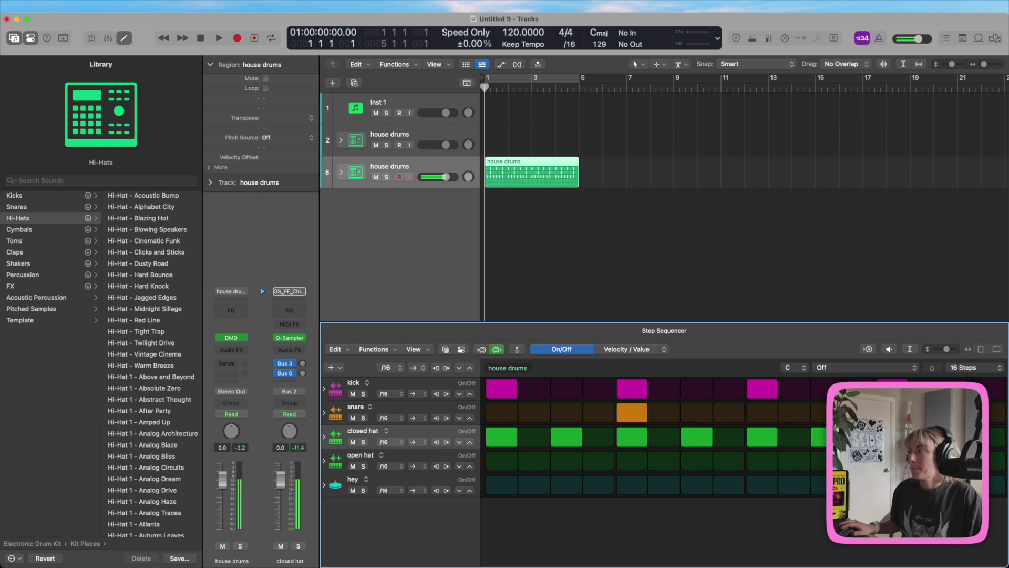
left_click(728, 486)
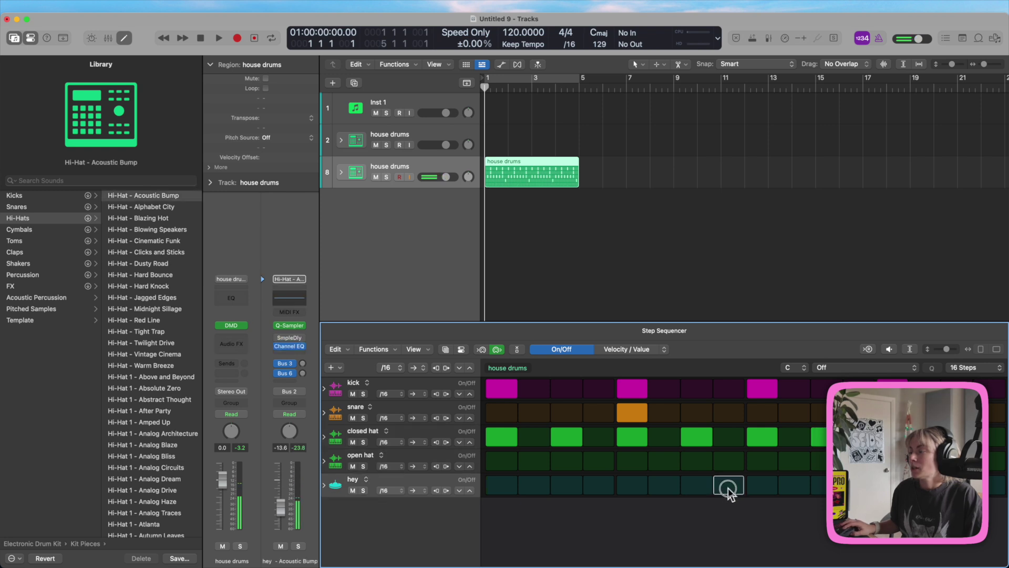
left_click(728, 486)
left_click(632, 488)
left_click(219, 38)
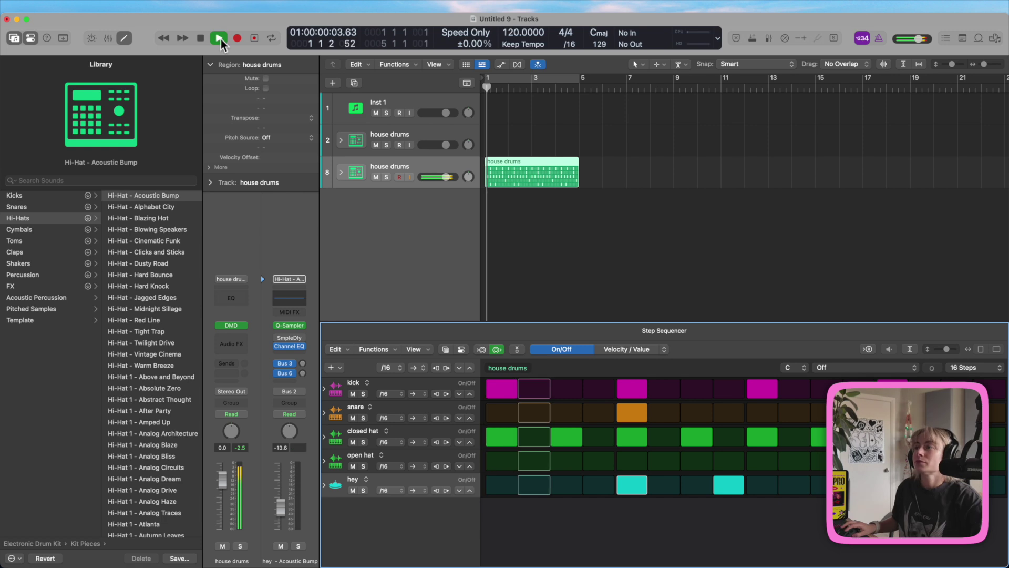